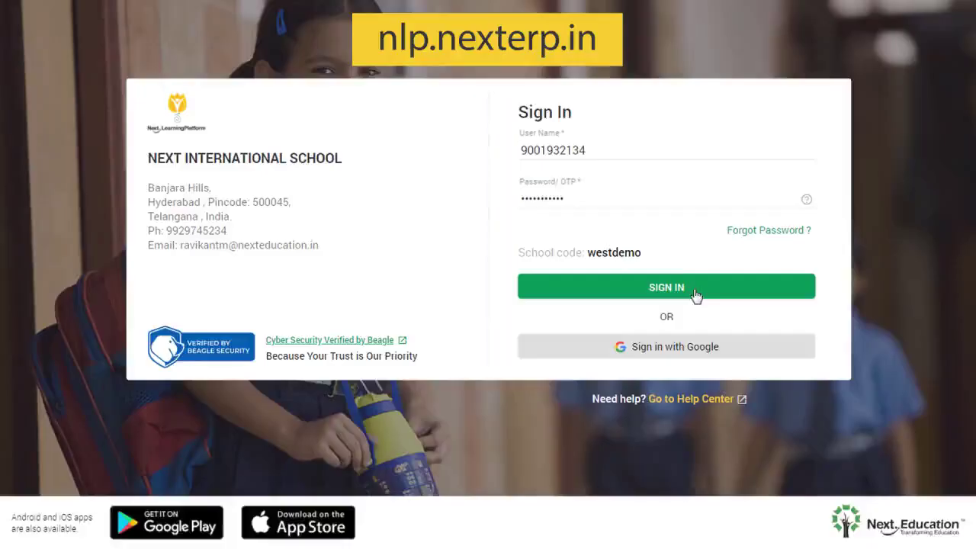
Step: Sign in and open the X-A Science course from My Courses
left_click(694, 295)
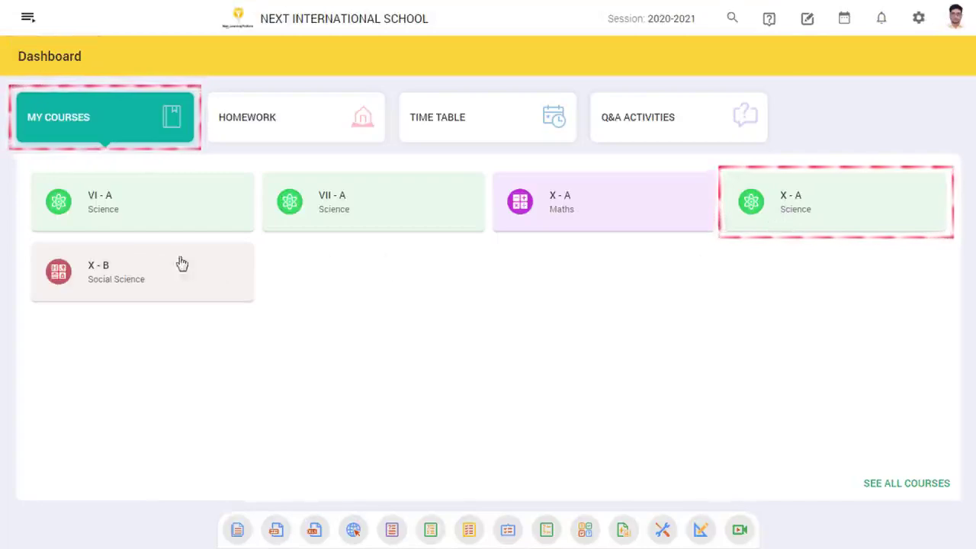
left_click(785, 216)
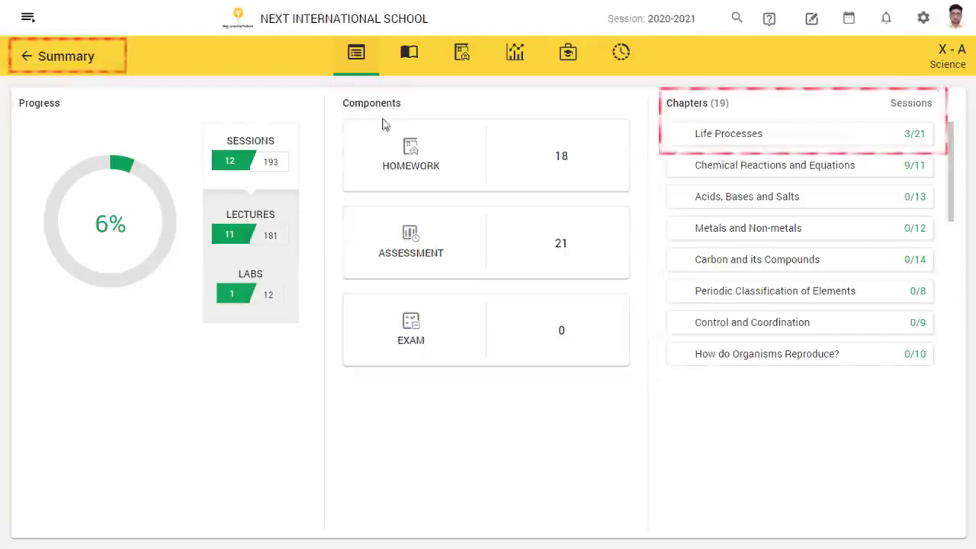
Step: Open Life Processes Session 11 and show its Live Lectures tab
left_click(733, 137)
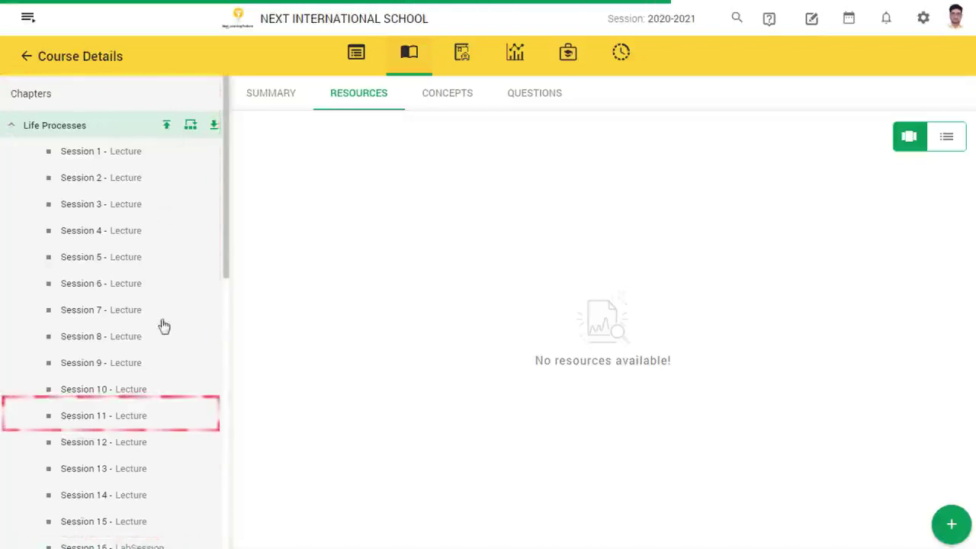
left_click(120, 421)
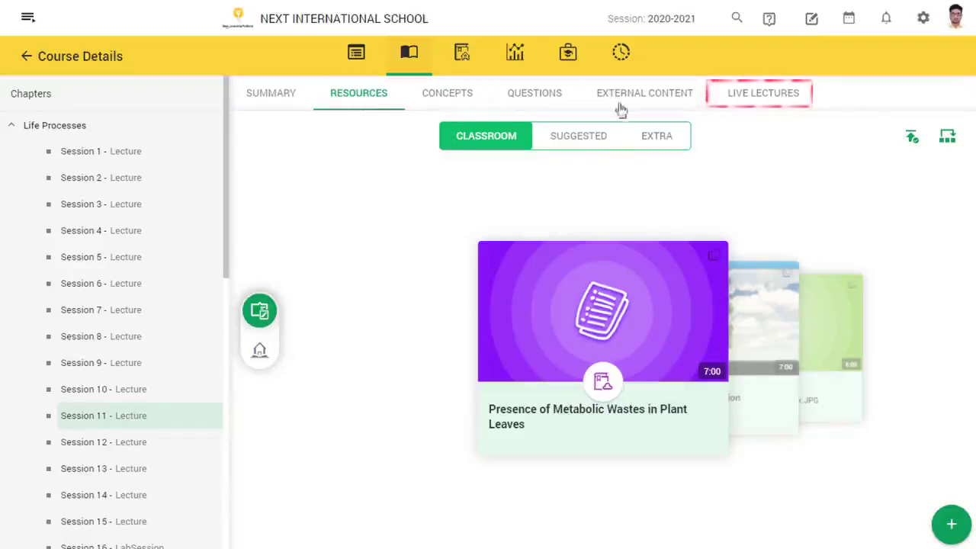
left_click(752, 102)
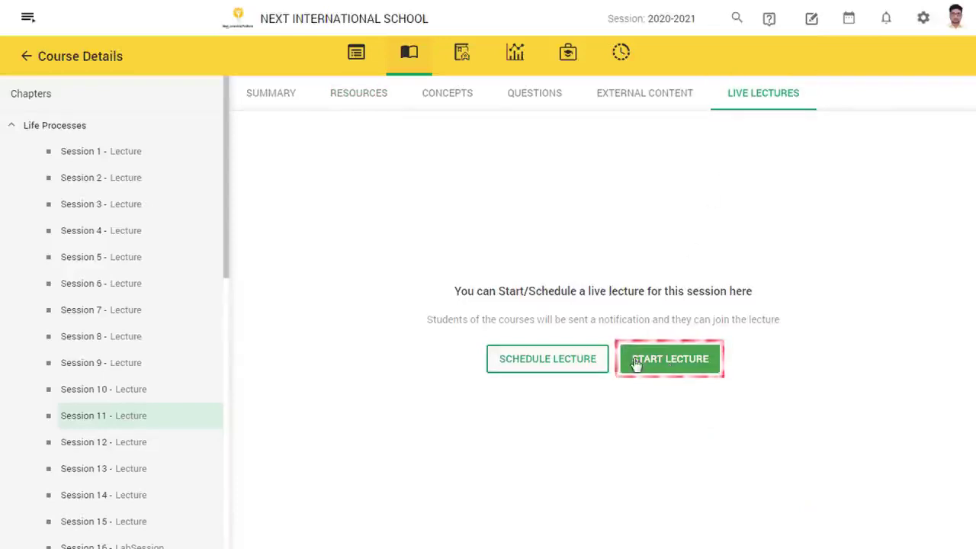
Step: Switch to Session 1, listing completed lectures 1, 5 and 6, and reveal start options
left_click(118, 159)
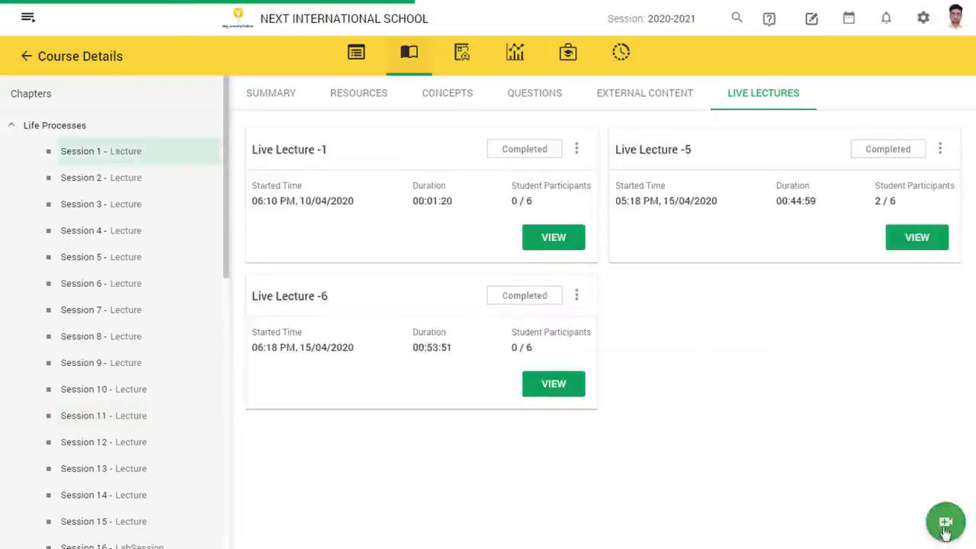
left_click(946, 526)
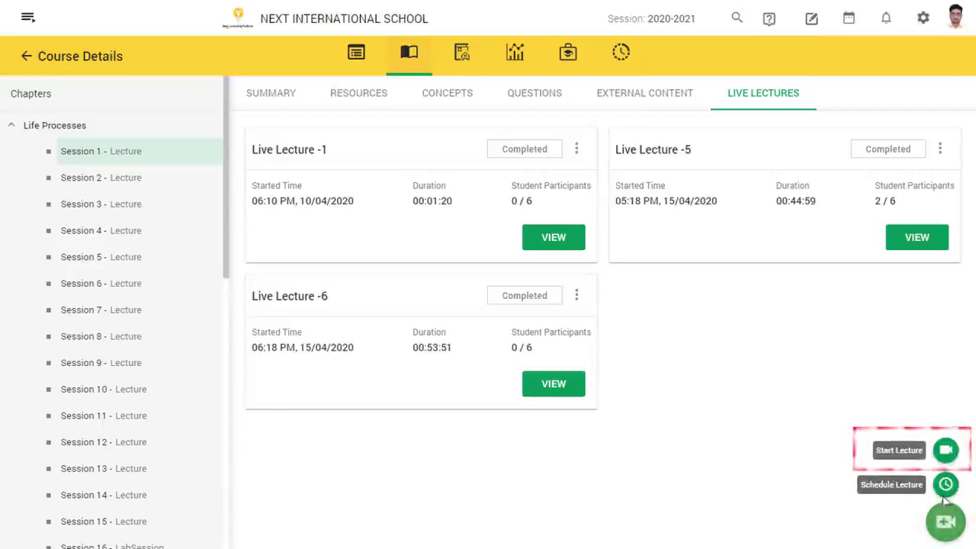
Step: Close the new-lecture popup, continue Live Lecture -16, and maximize its window
left_click(947, 451)
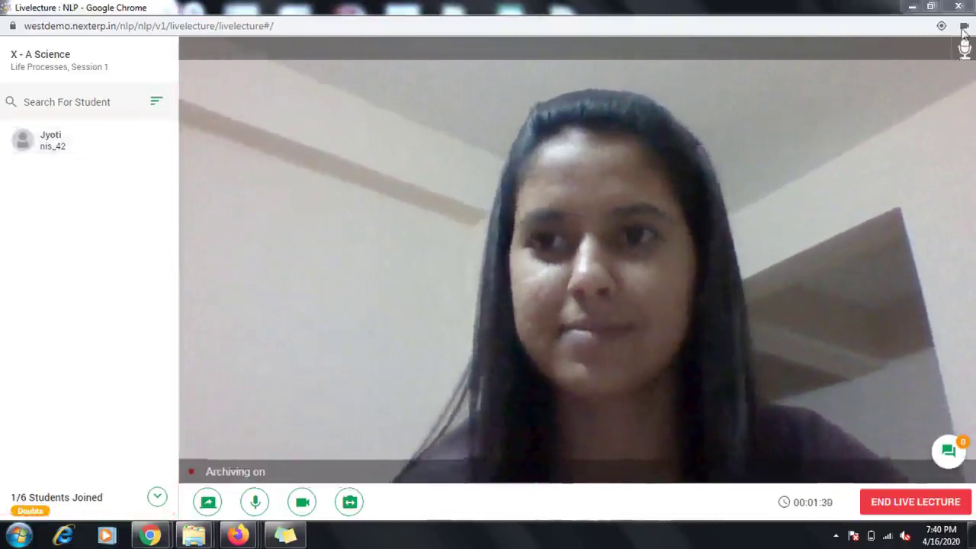
left_click(958, 8)
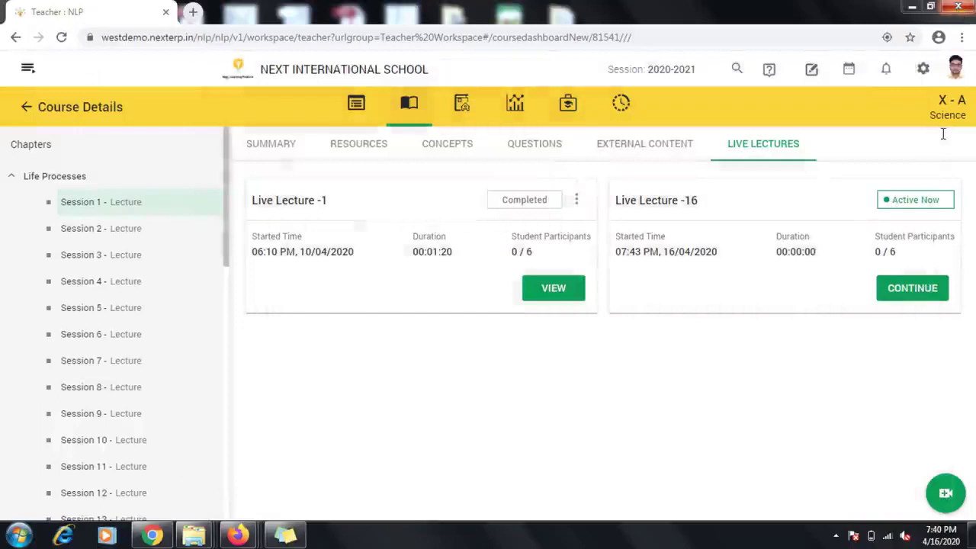
left_click(913, 289)
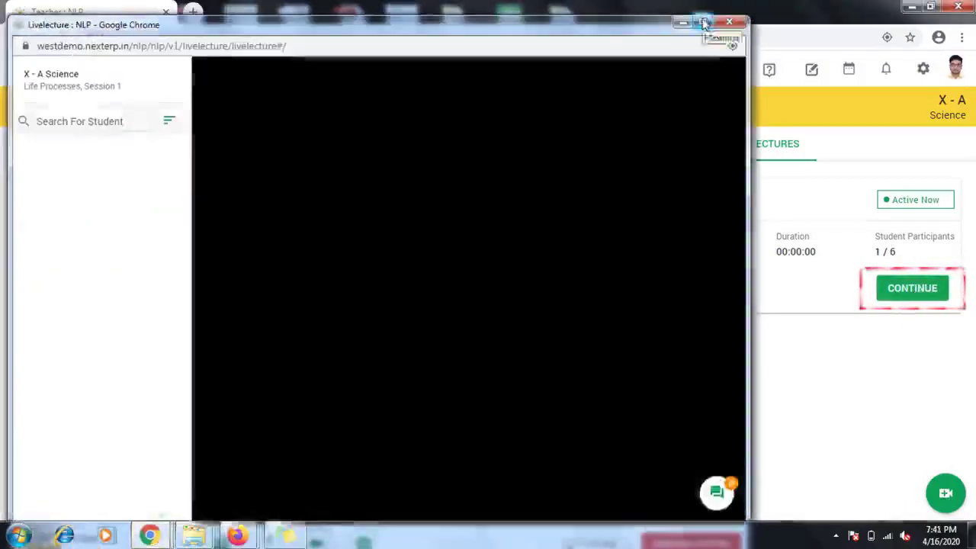
left_click(704, 22)
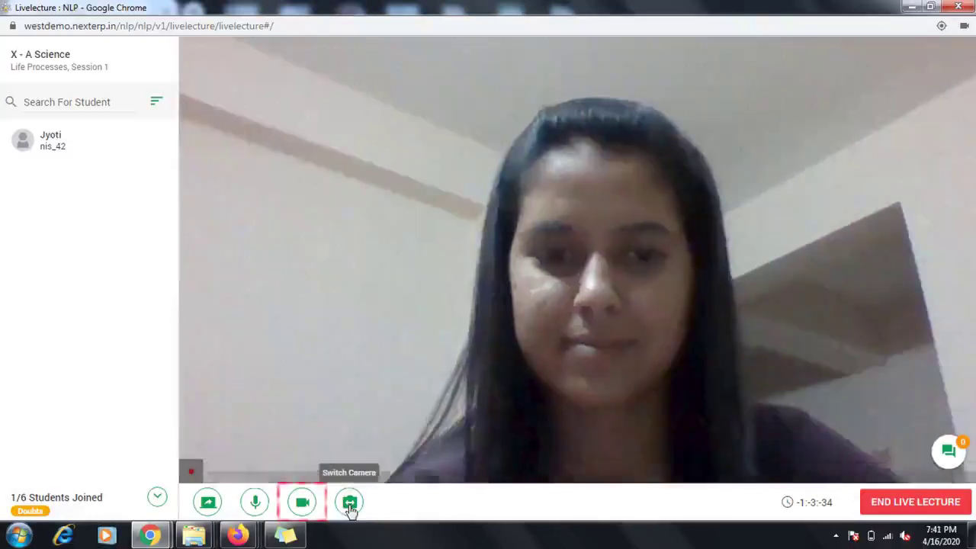
left_click(303, 503)
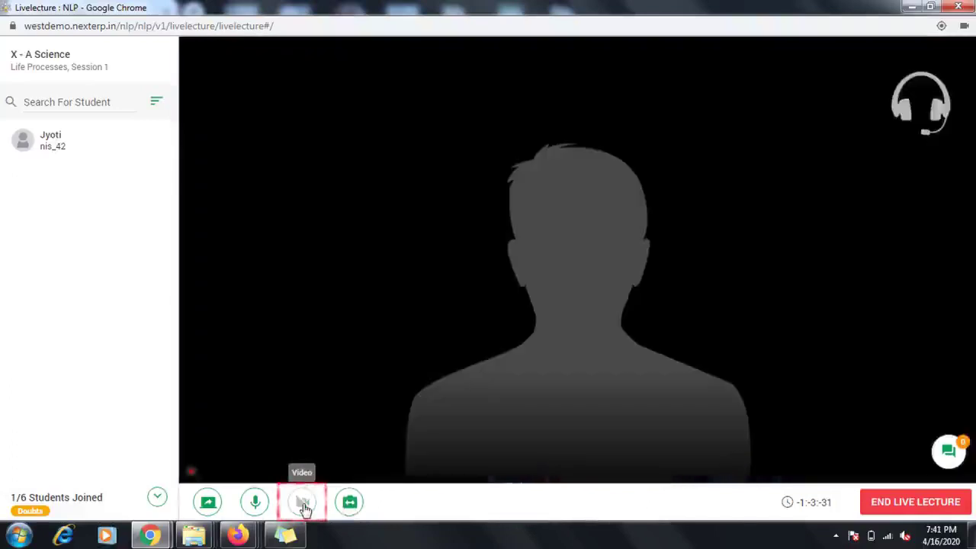
left_click(304, 505)
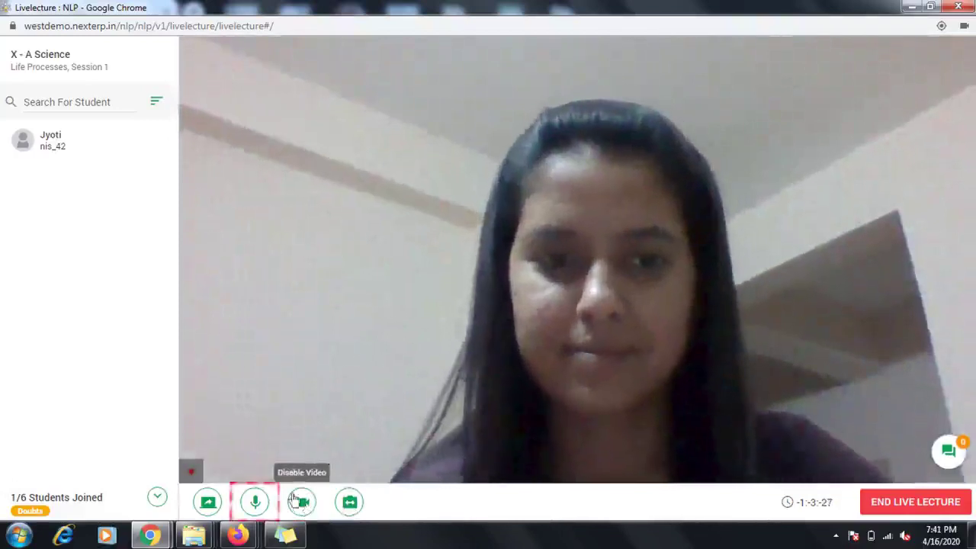
left_click(255, 504)
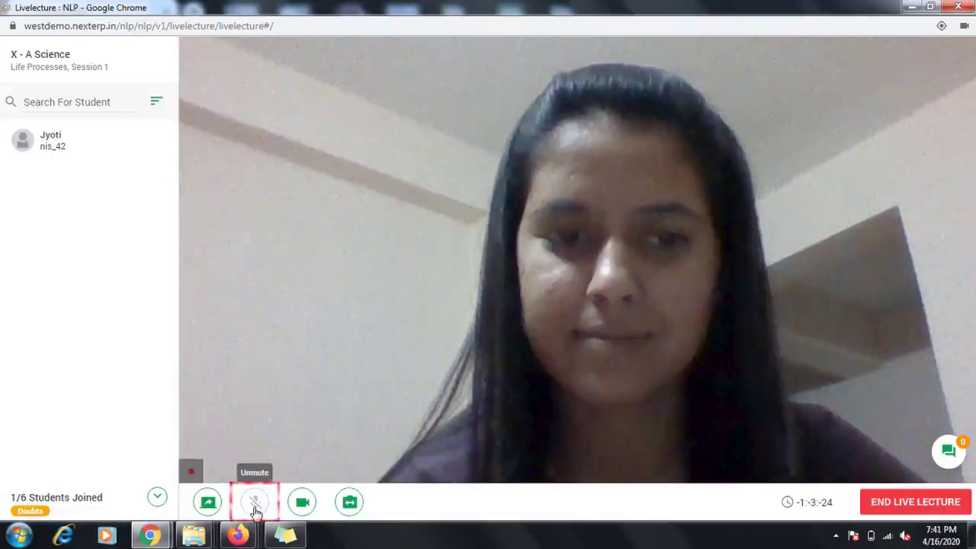
left_click(255, 507)
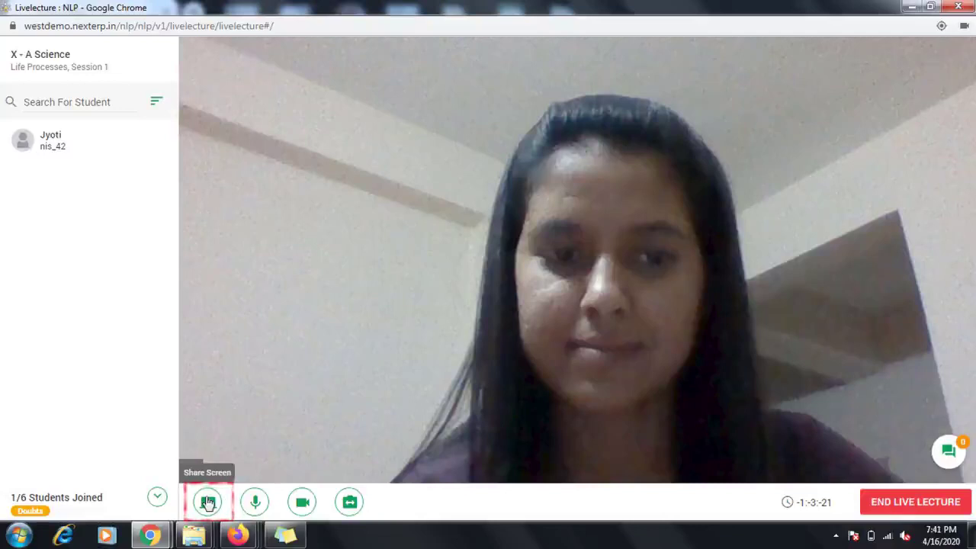
Step: Share Your Entire Screen after browsing the Application Window and Chrome Tab choices
left_click(207, 501)
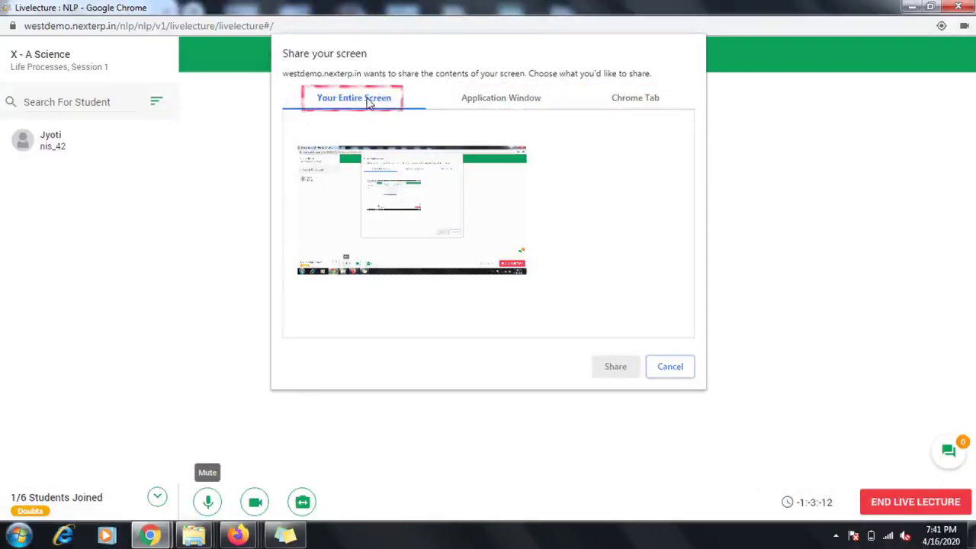
left_click(395, 190)
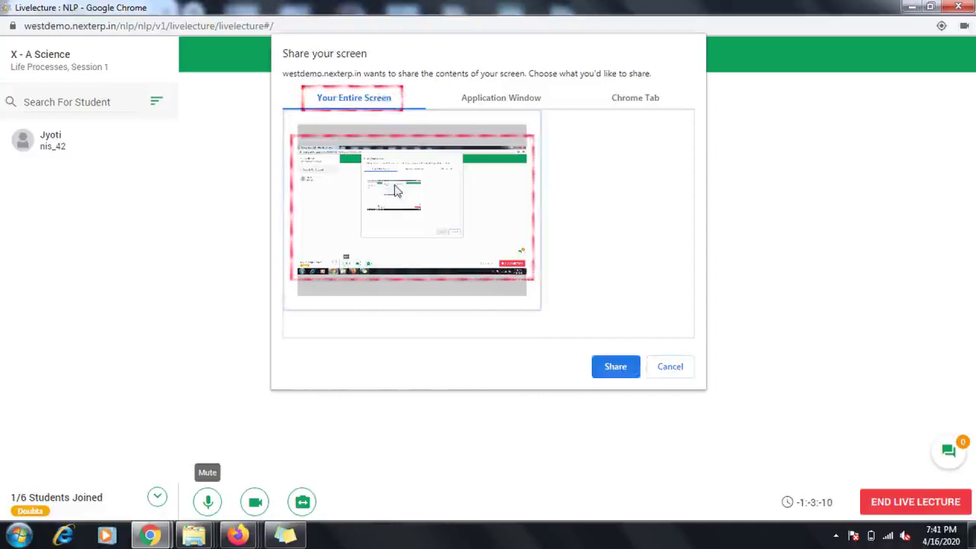
left_click(510, 104)
left_click(466, 177)
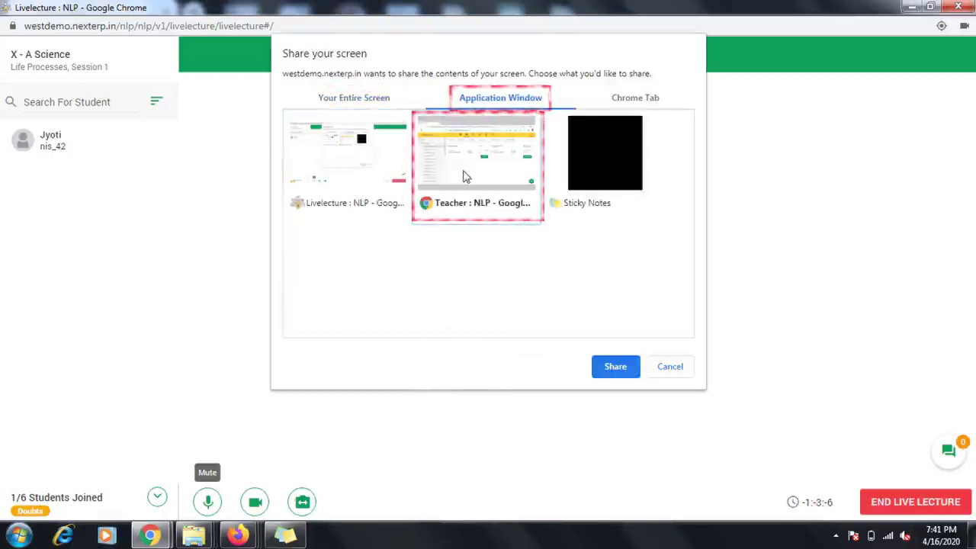
left_click(624, 101)
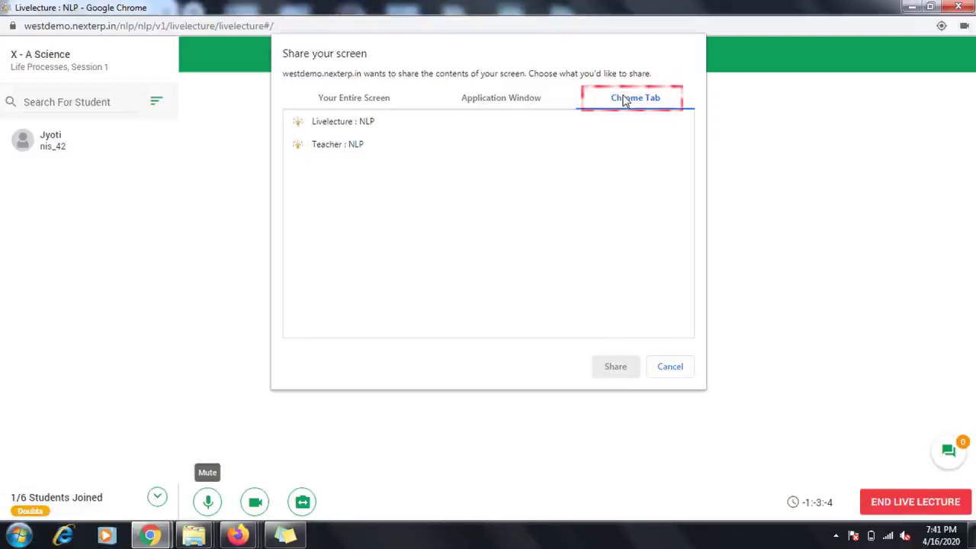
left_click(358, 147)
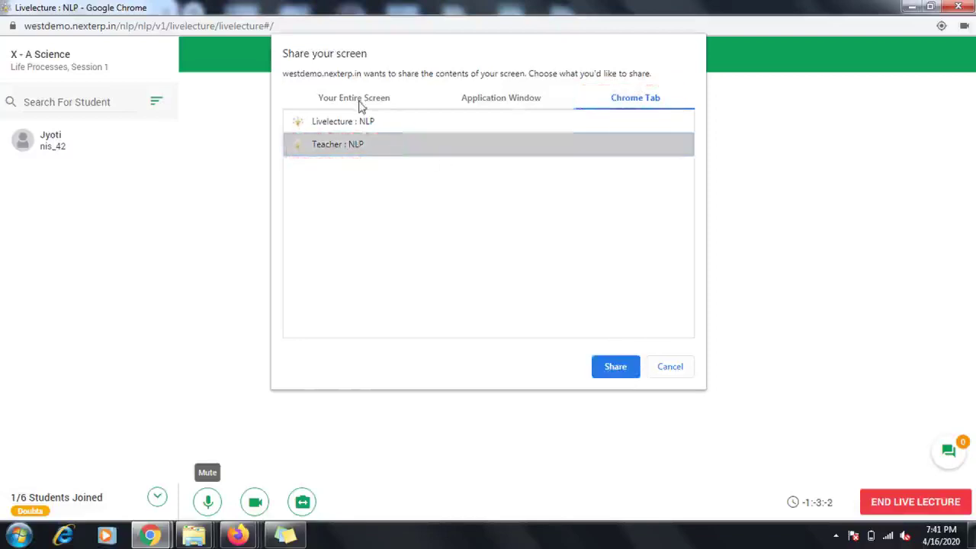
left_click(362, 103)
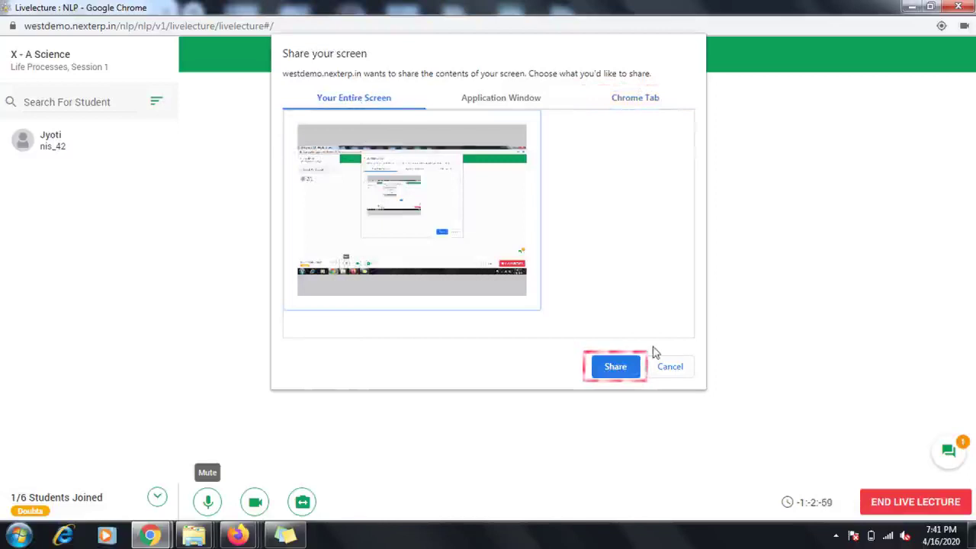
left_click(615, 367)
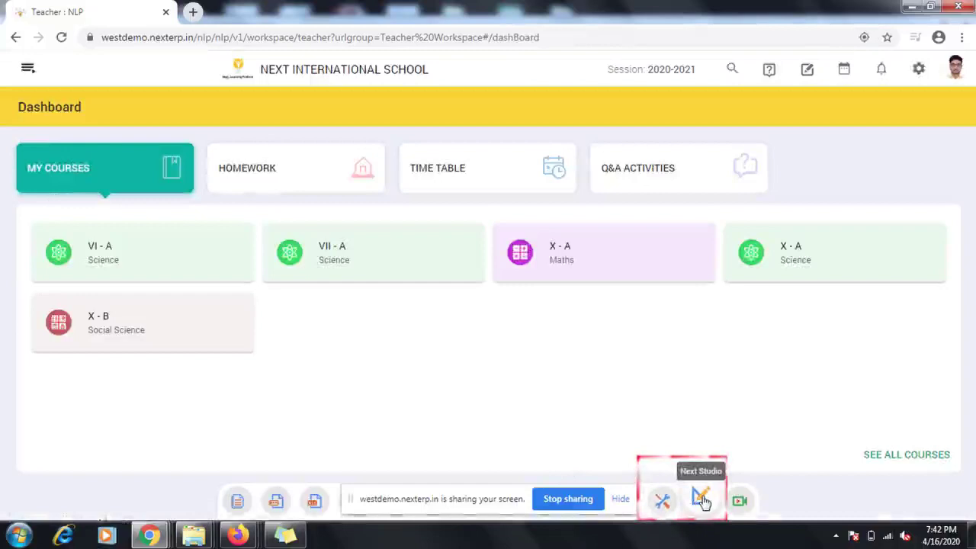
Step: Show the Science collection in NextTools, then stop sharing the screen
left_click(661, 497)
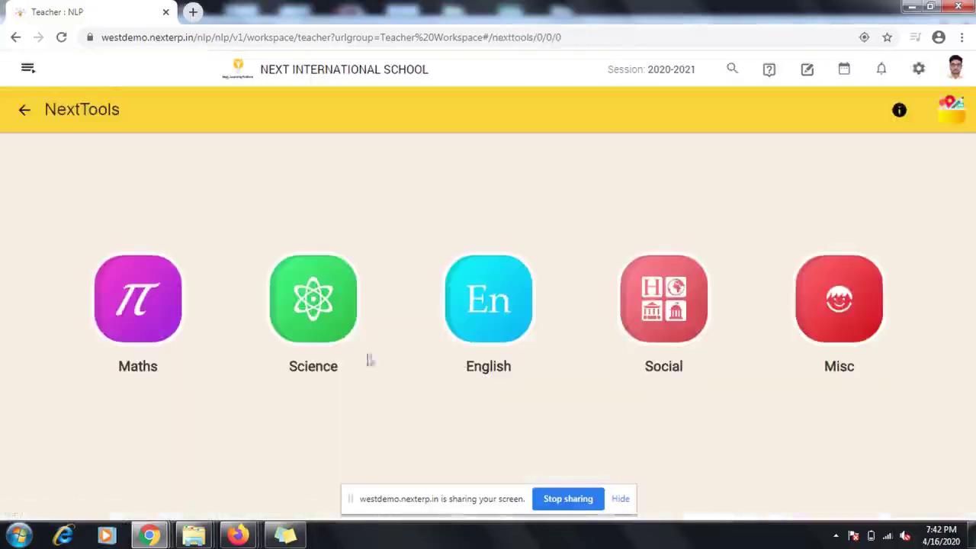
left_click(332, 324)
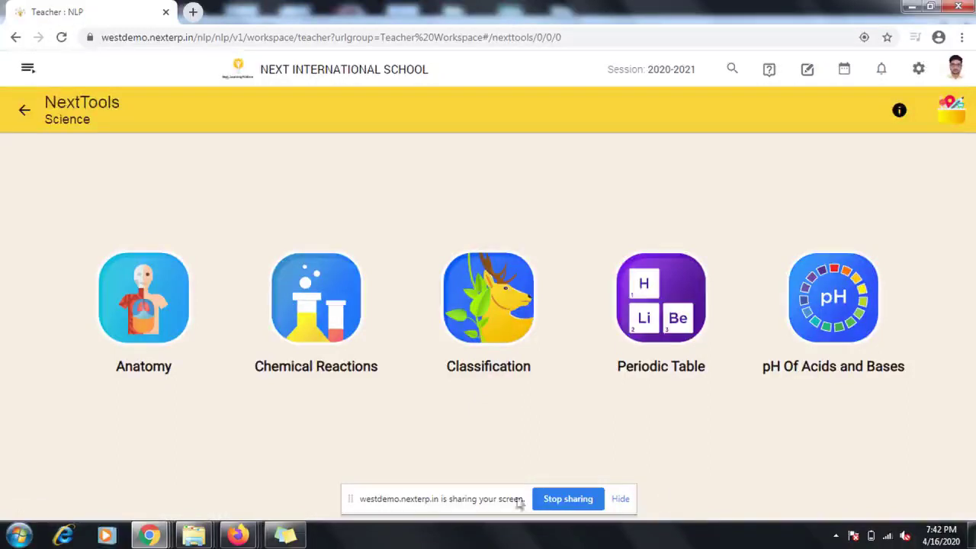
left_click(553, 500)
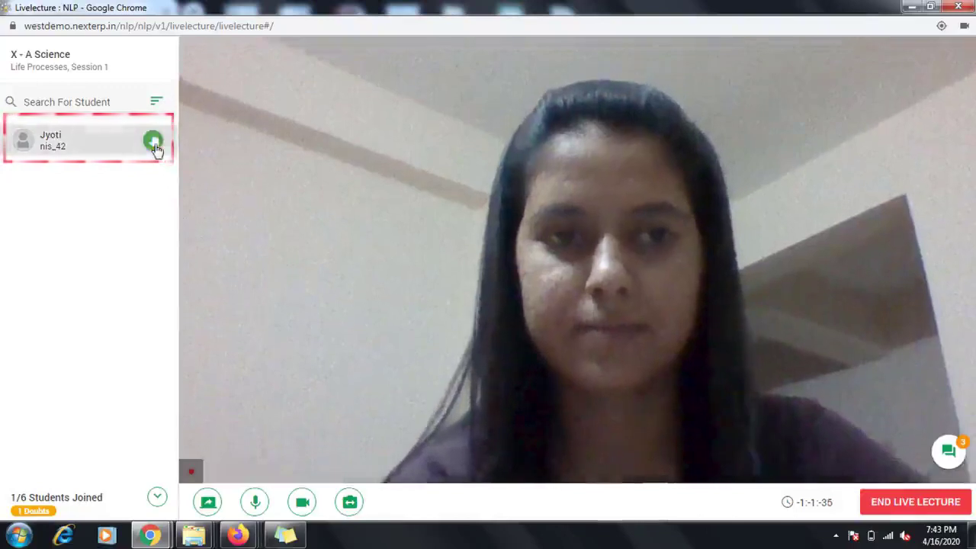
Step: Accept the raised-hand student's video chat, then end the video after the doubt
left_click(153, 142)
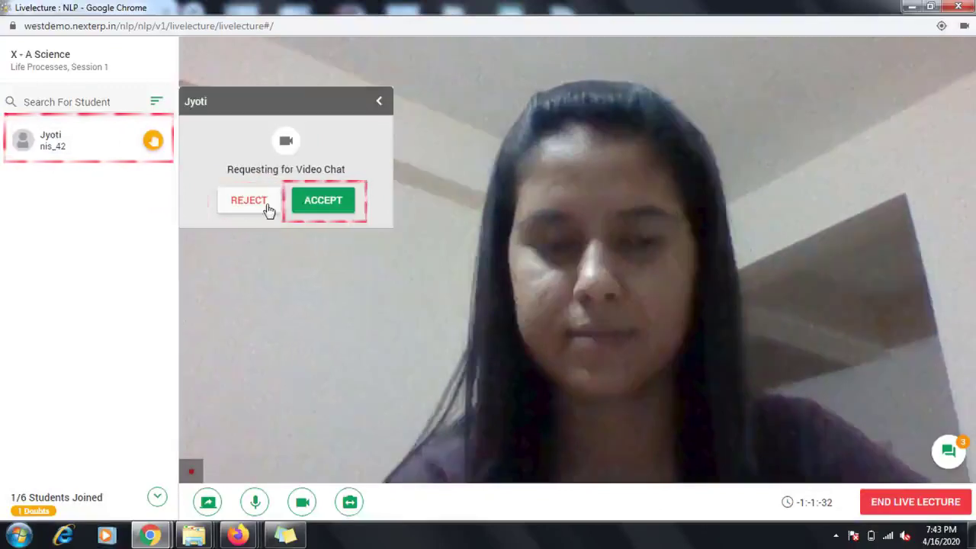
left_click(314, 204)
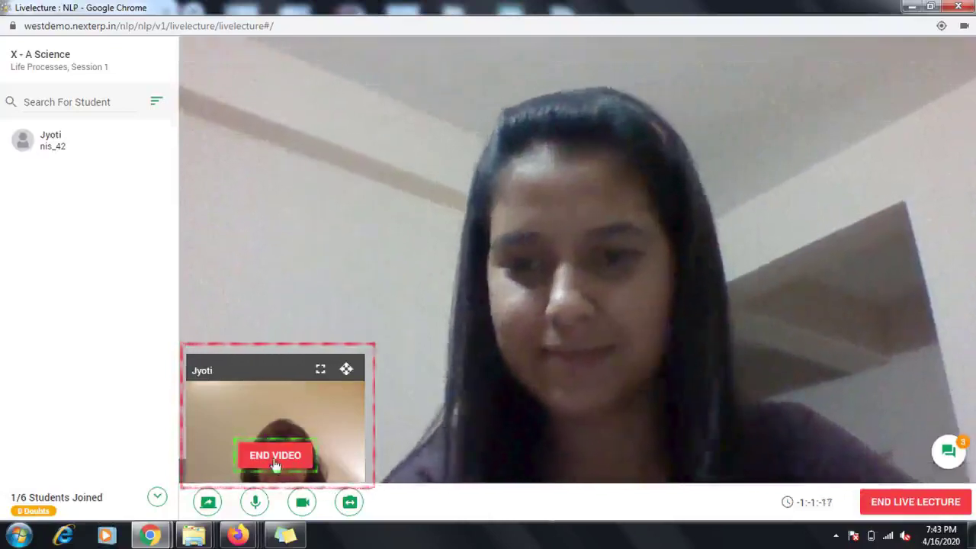
left_click(299, 459)
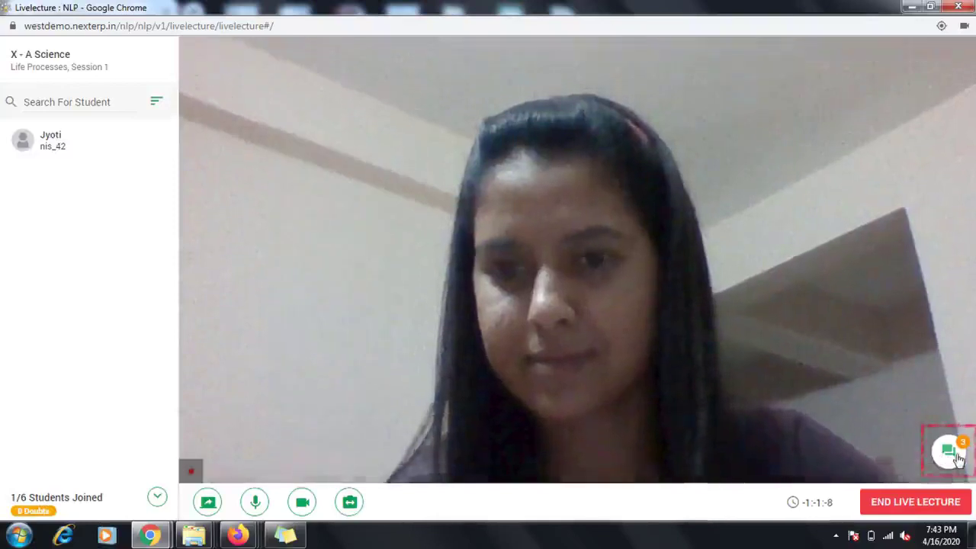
Step: Send 'sure.' in the live chat, then collapse the chat panel
left_click(949, 451)
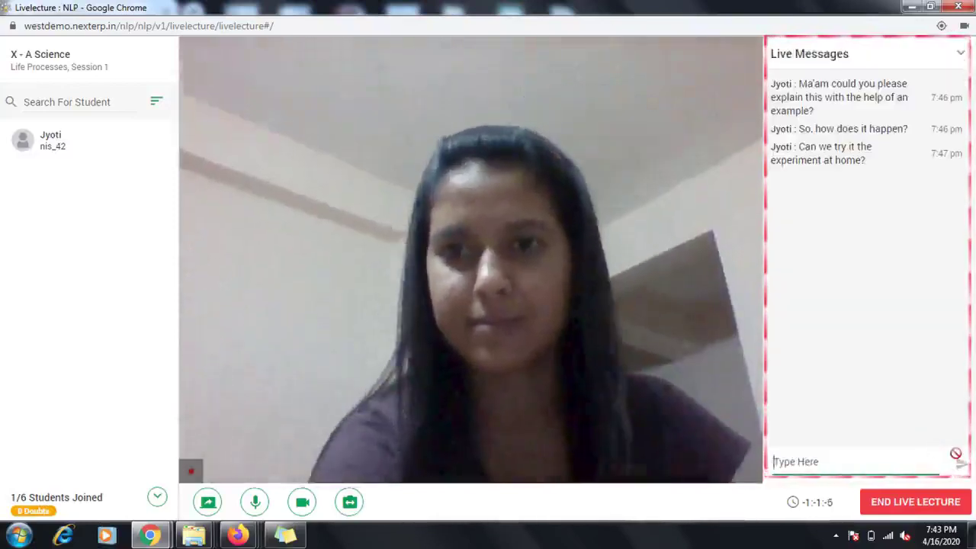
left_click(839, 461)
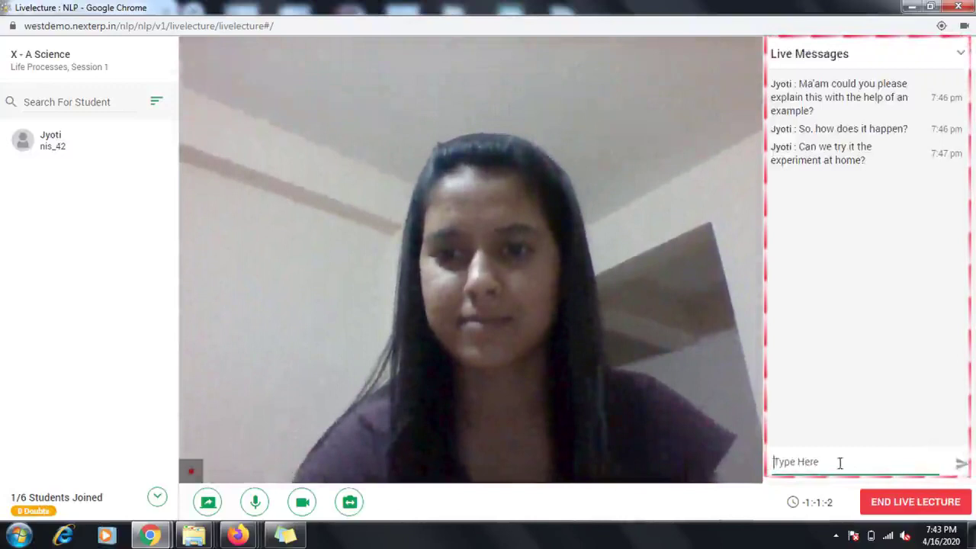
type("su")
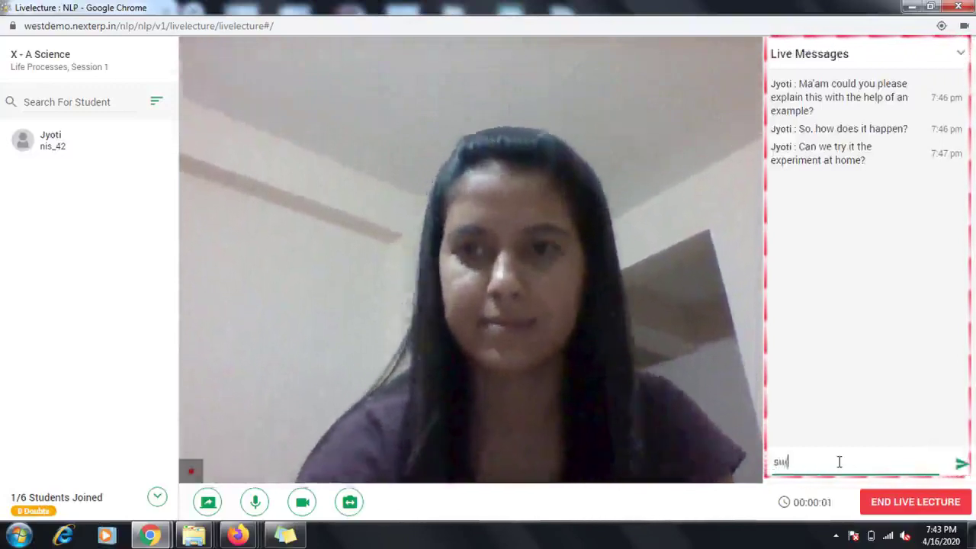
type("re.")
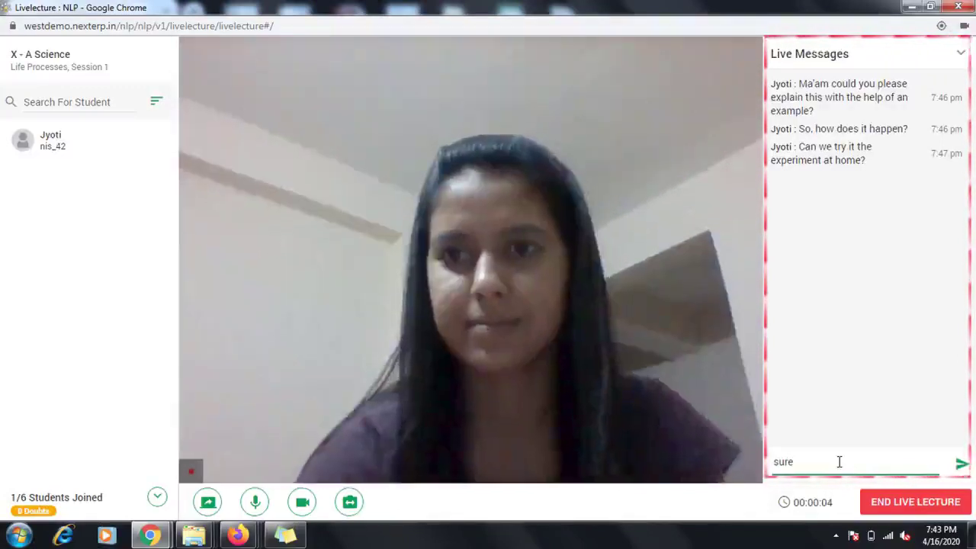
key("Return")
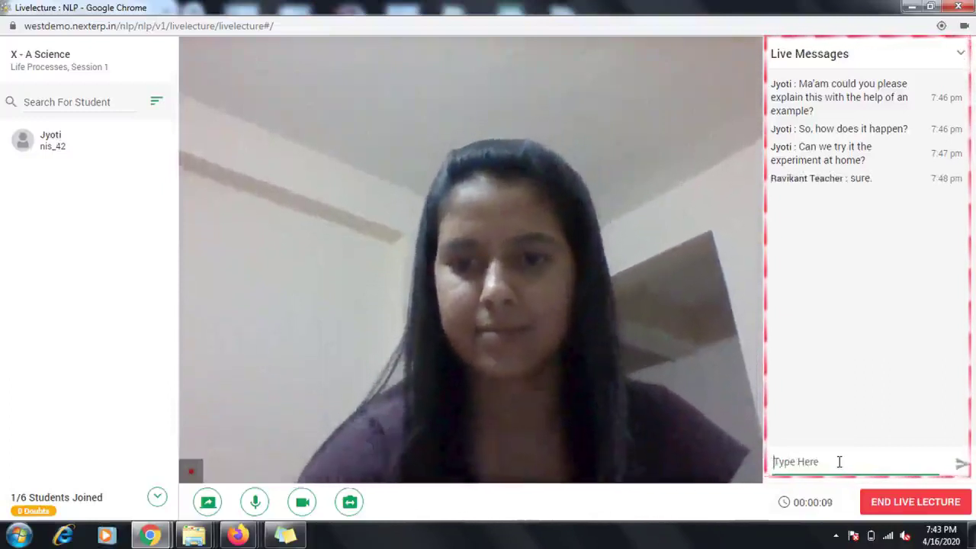
left_click(962, 56)
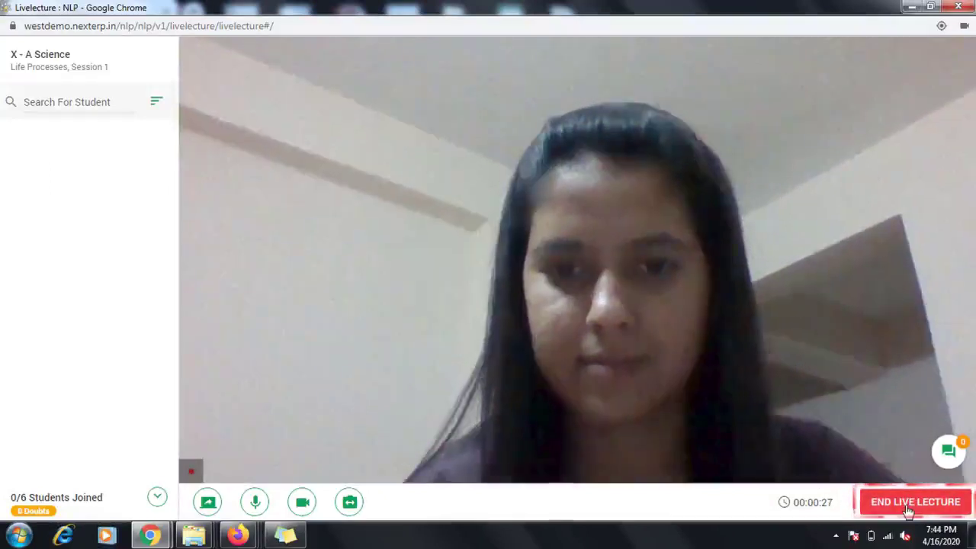
Step: End the live lecture and play, then close, the Live Lecture -16 recording
left_click(909, 509)
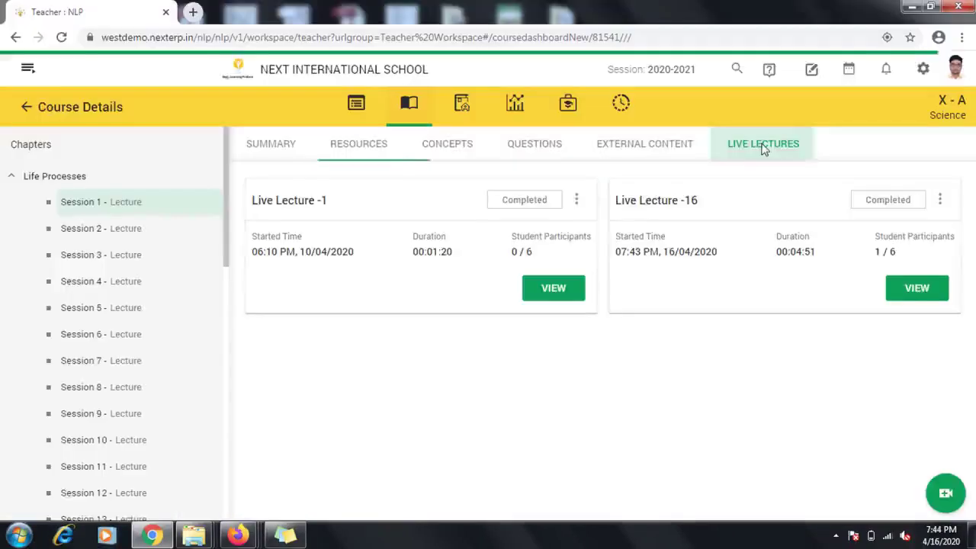
left_click(763, 147)
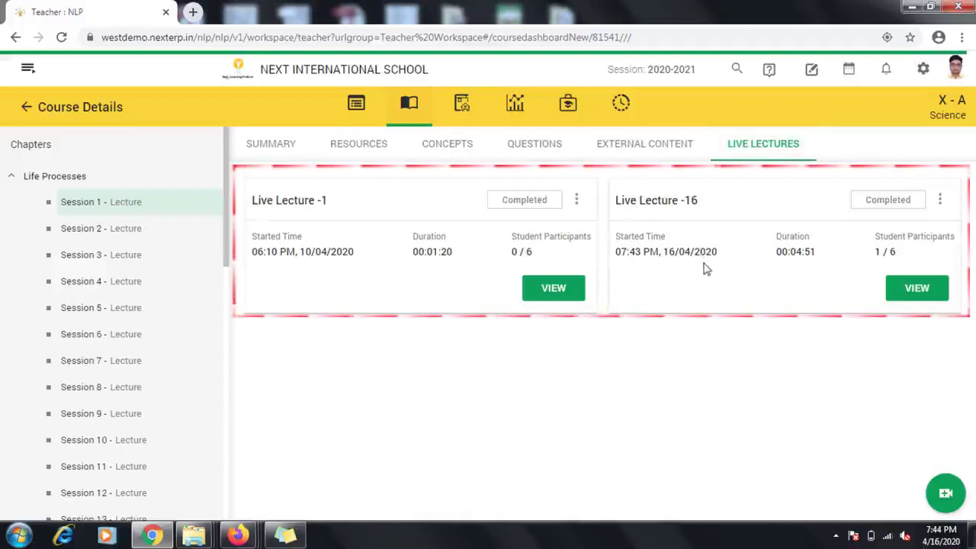
left_click(919, 290)
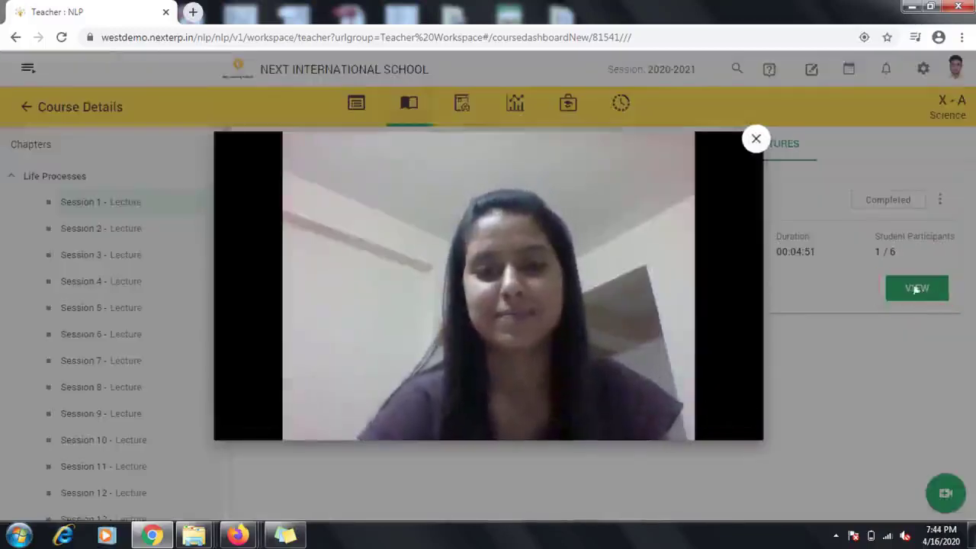
left_click(755, 141)
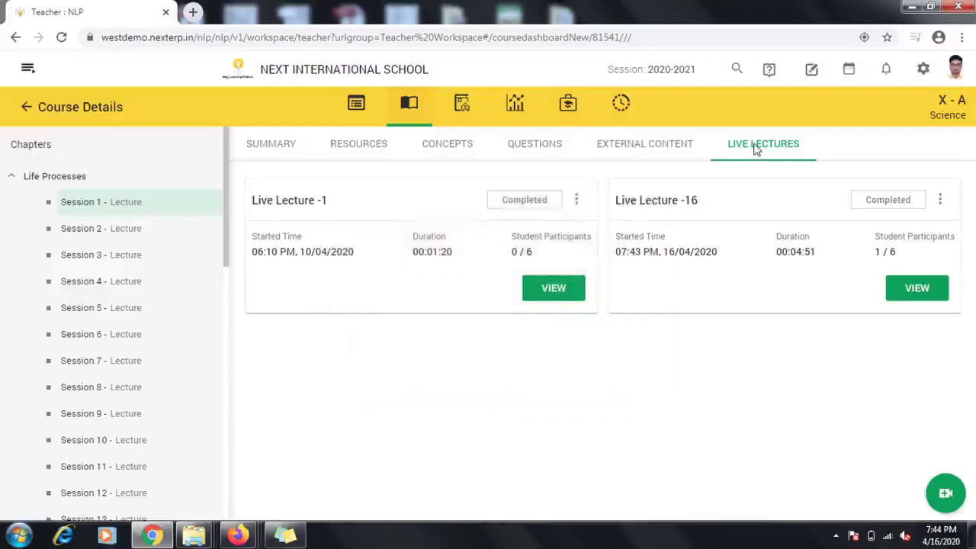
Step: Delete the Live Lecture -16 recording and confirm with OK
left_click(940, 200)
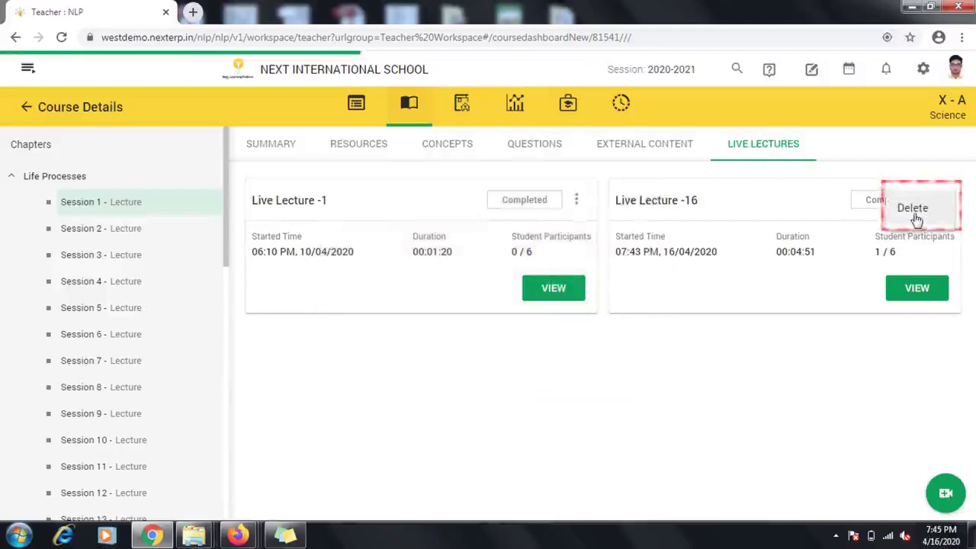
left_click(915, 216)
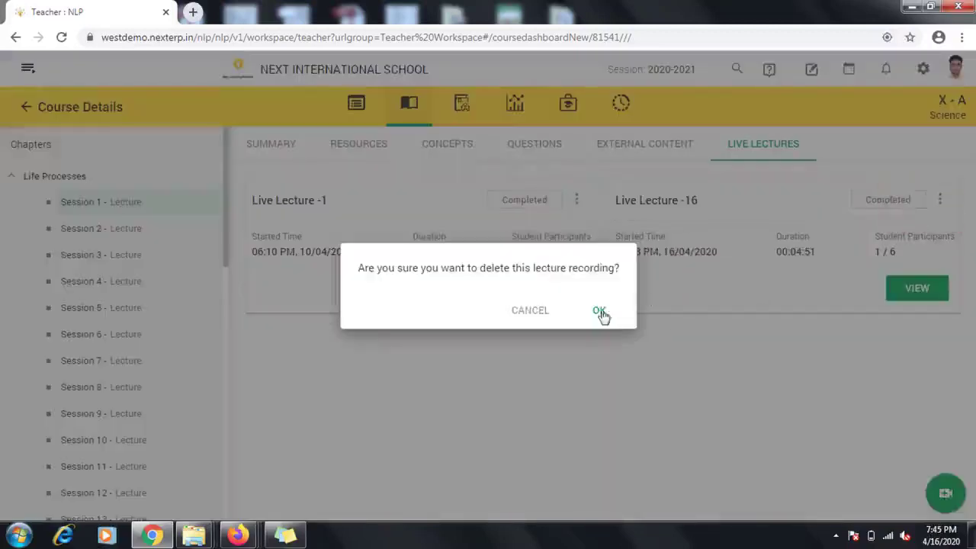
left_click(532, 311)
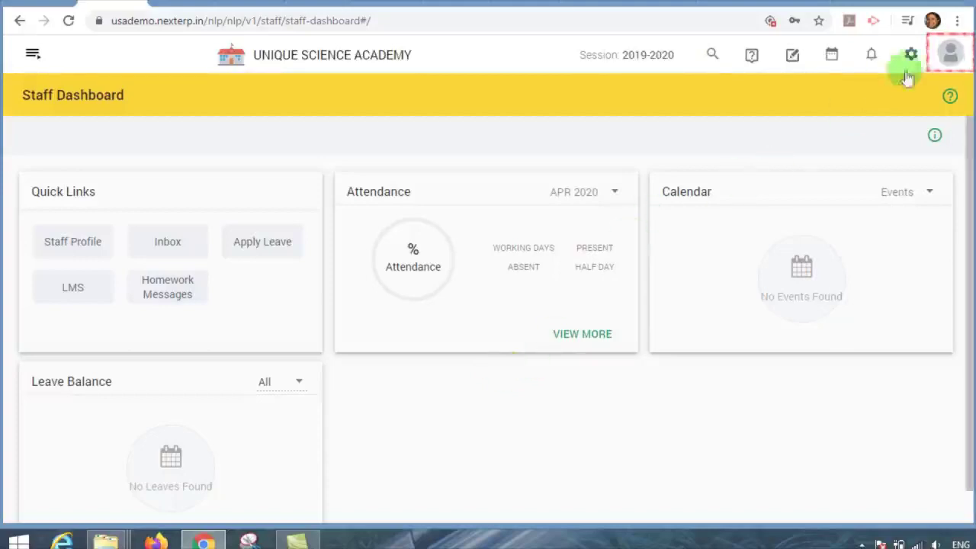
Step: Choose Logout from the profile avatar menu
left_click(949, 55)
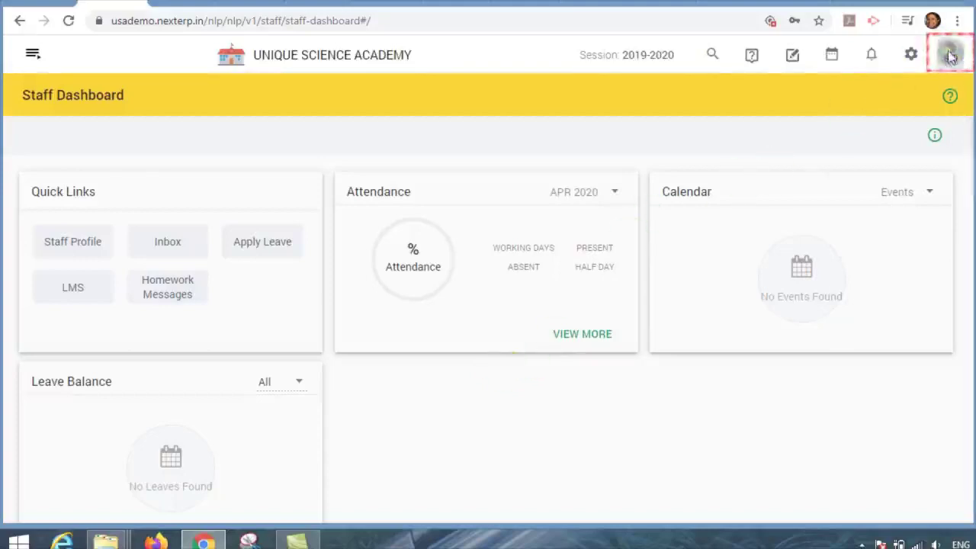
left_click(904, 170)
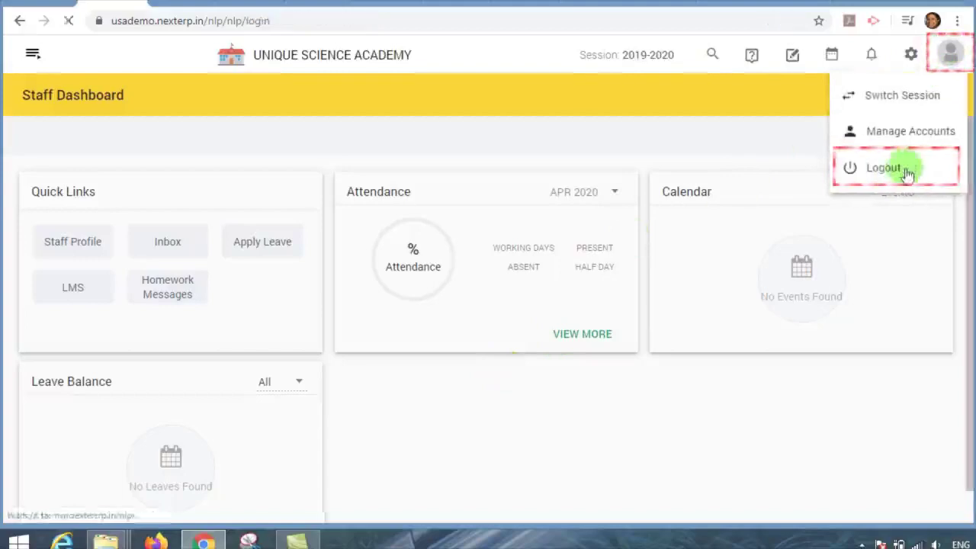